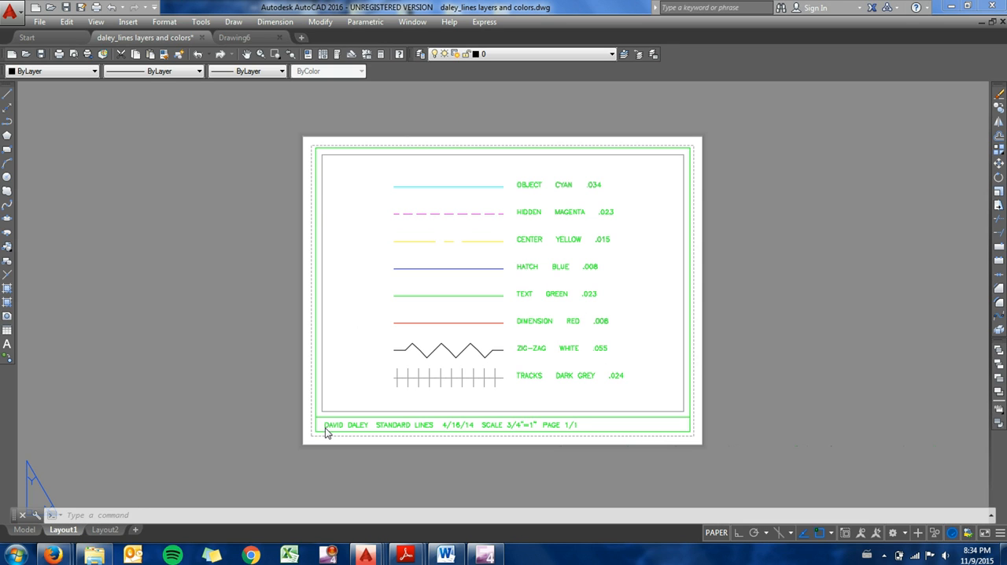
Step: Check the viewport border's layer and preview the Layout1 plot on the Canon MG6300 series Printer without plotting
click(540, 410)
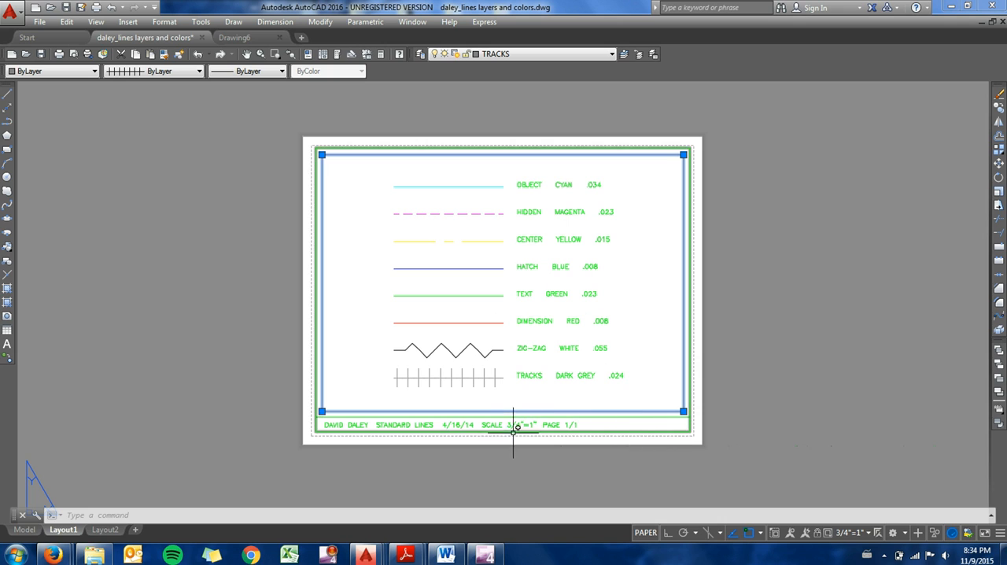
key(Escape)
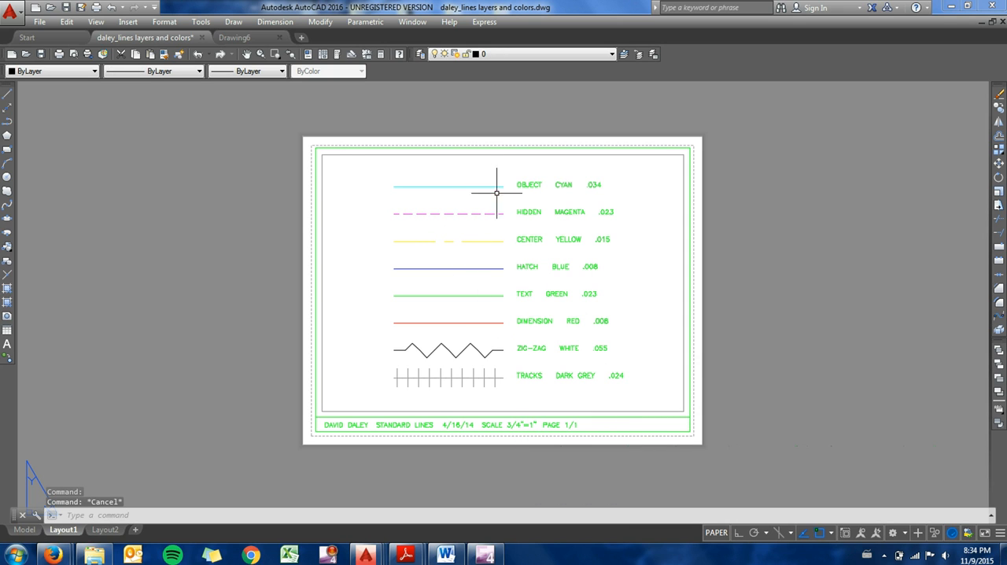
click(40, 21)
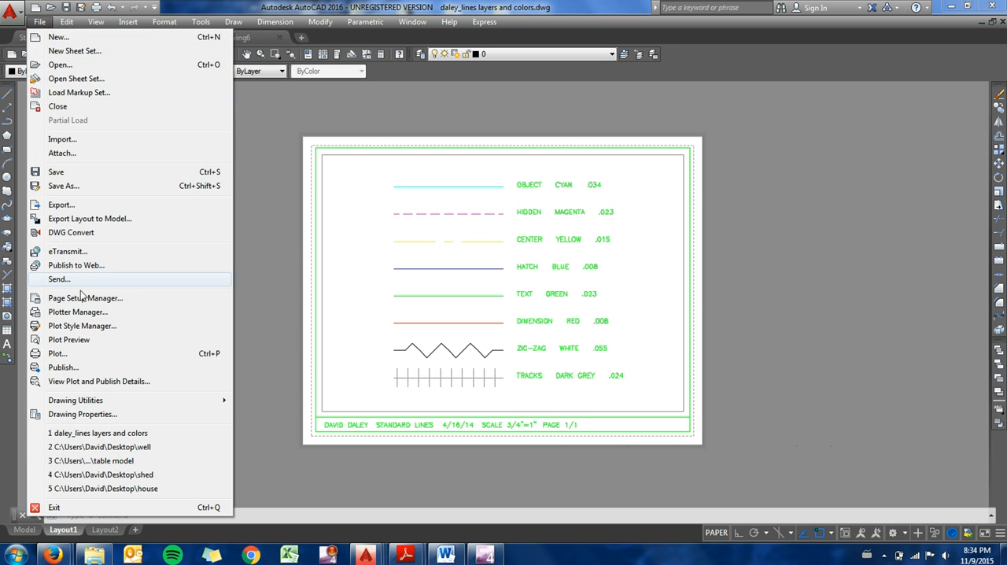
click(71, 354)
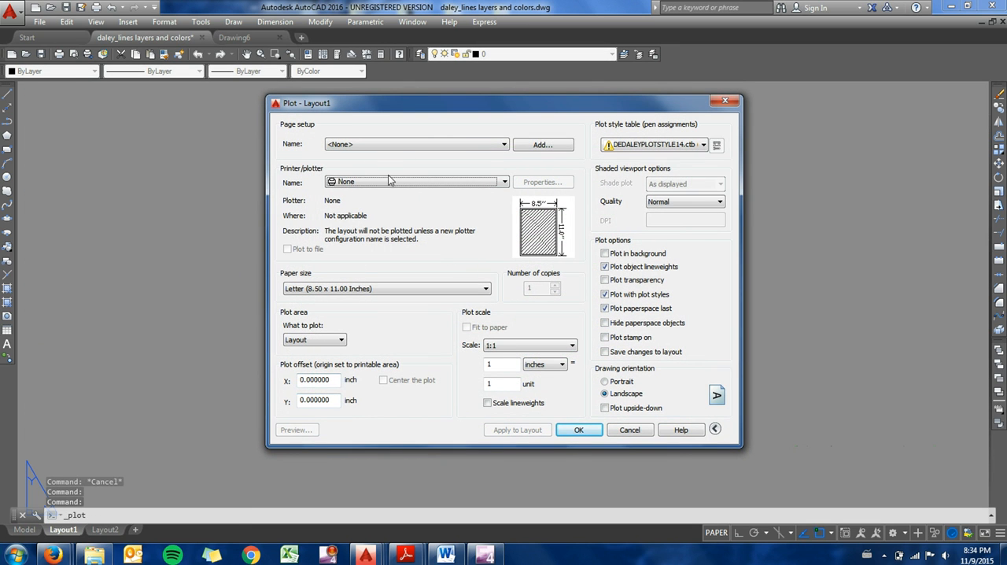
click(388, 180)
click(364, 244)
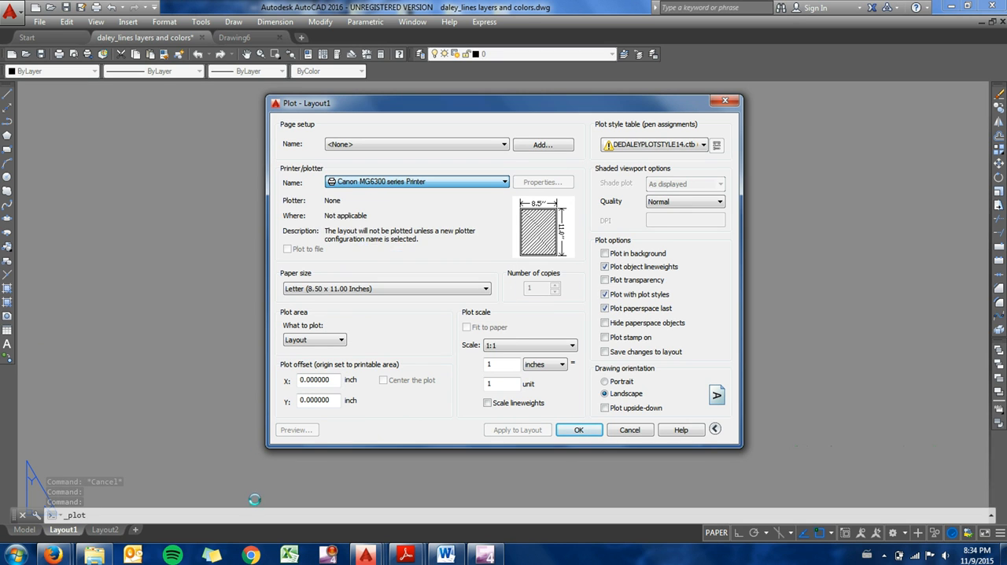
click(309, 430)
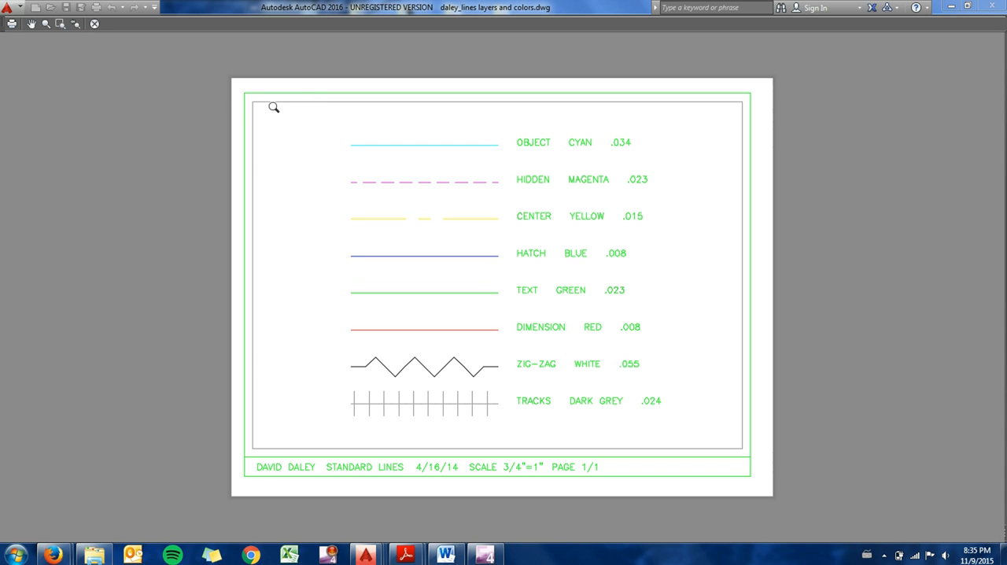
click(95, 22)
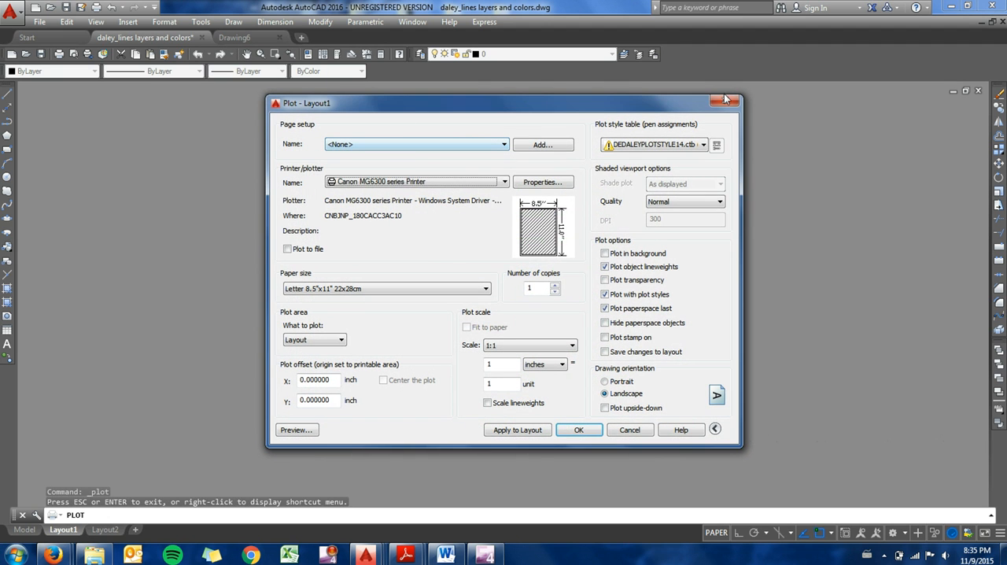
click(724, 101)
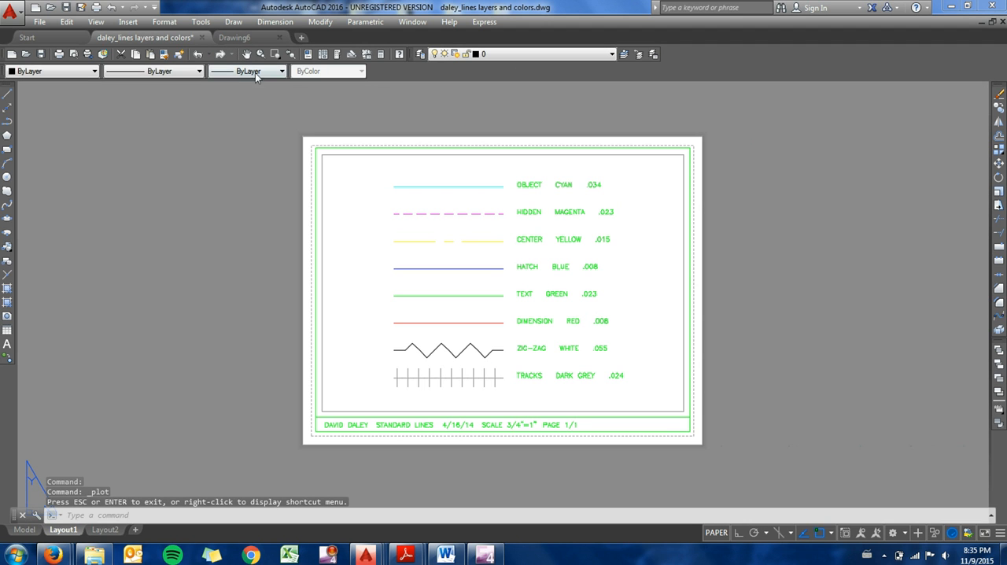
Step: Create a new layer named VPORT and set its color to 41
click(420, 53)
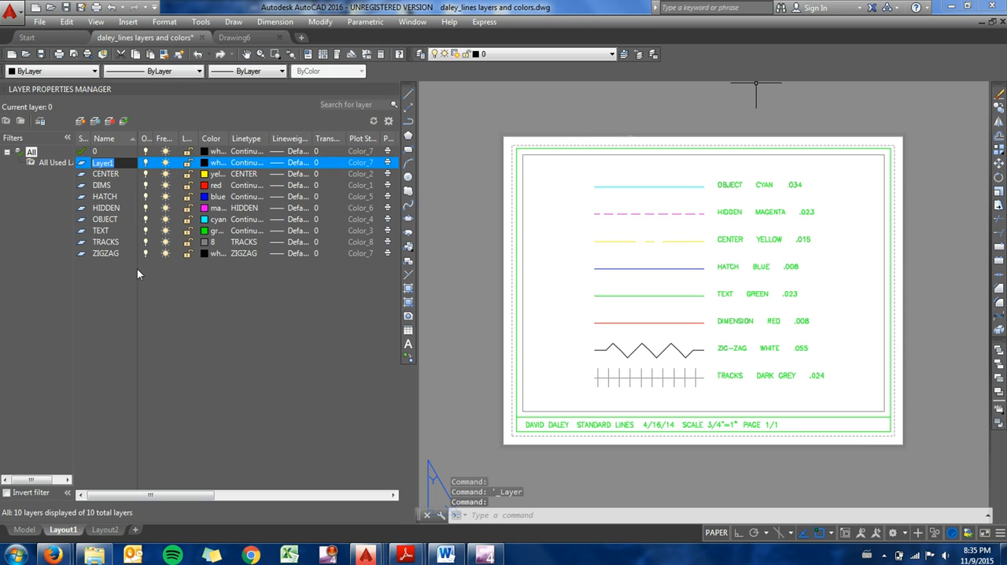
text(VPORT)
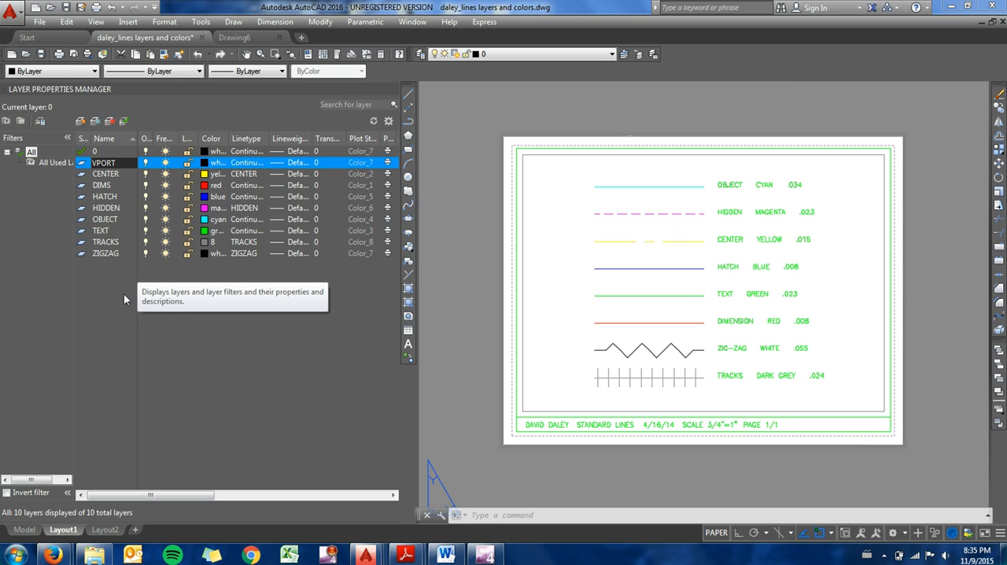
key(Return)
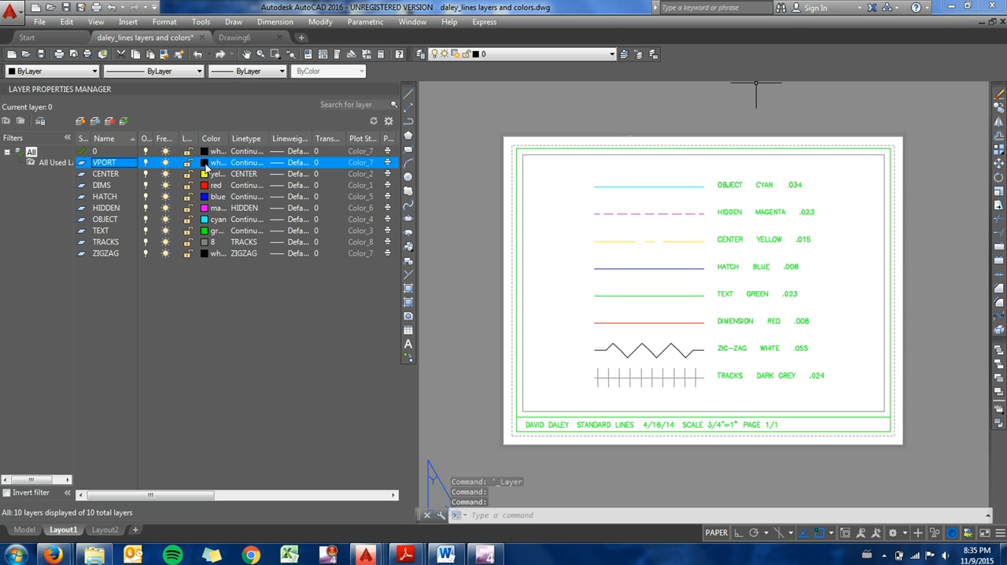
click(206, 163)
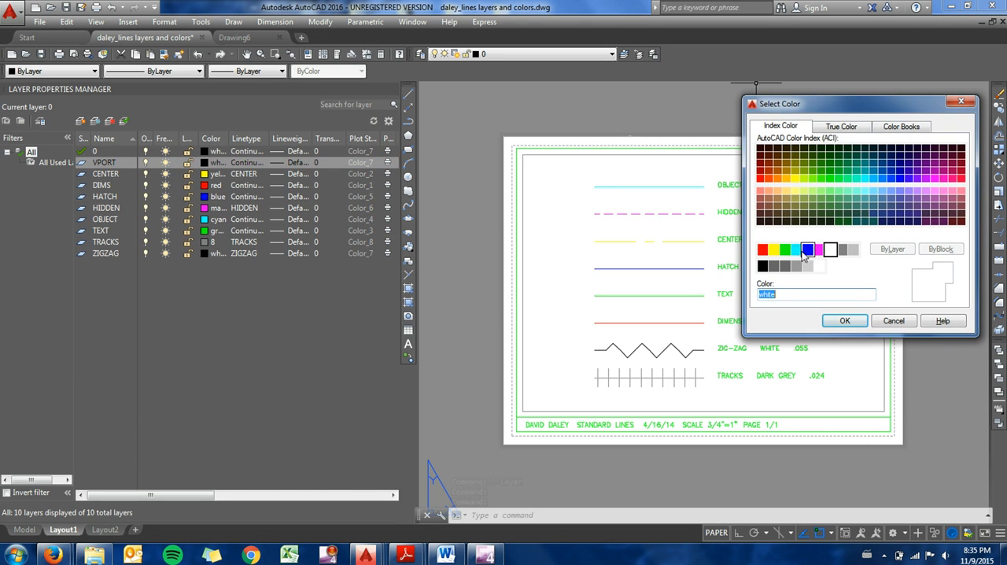
click(787, 193)
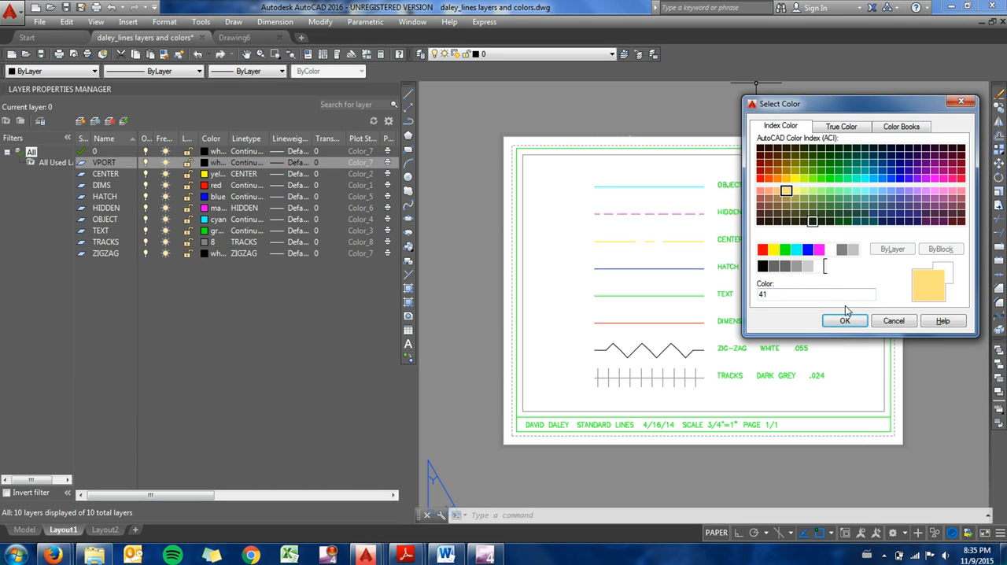
click(843, 319)
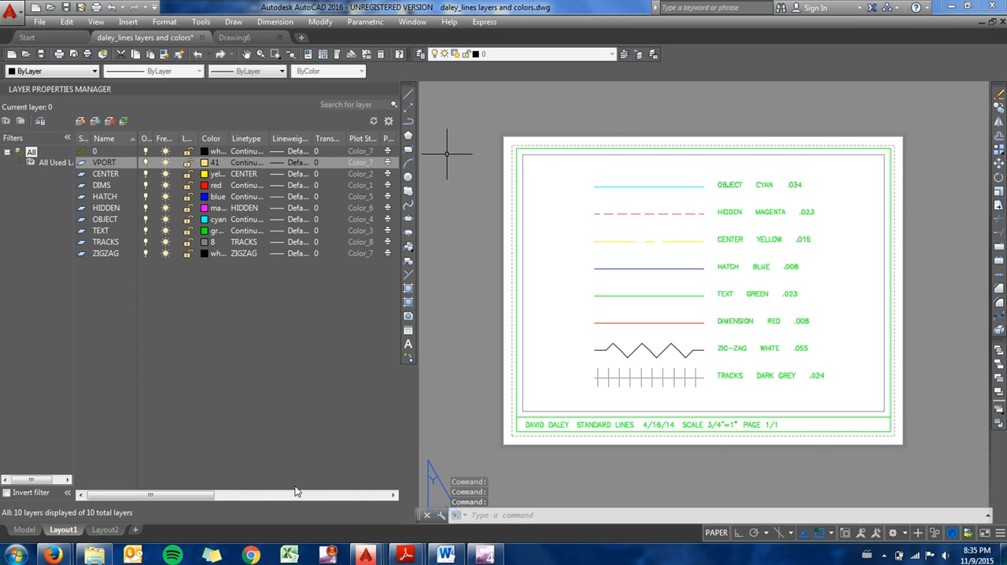
Step: Make the VPORT layer non-plotting
drag(205, 495, 249, 500)
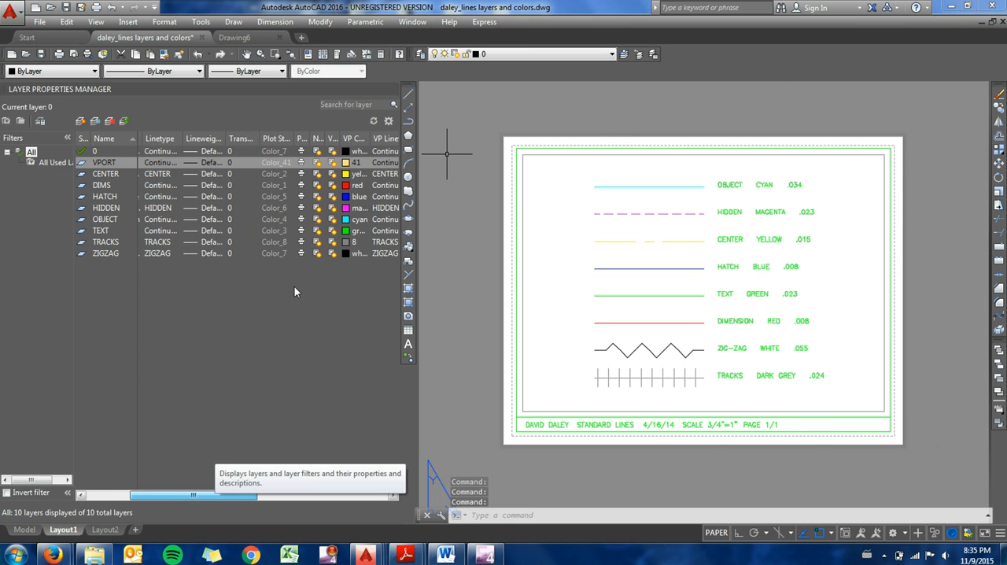
click(301, 163)
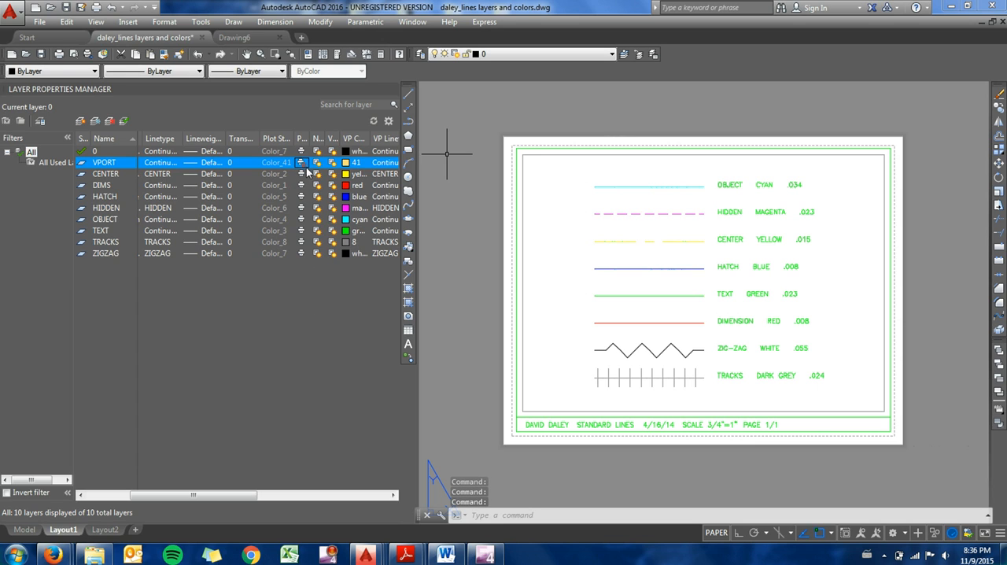
drag(252, 498, 193, 500)
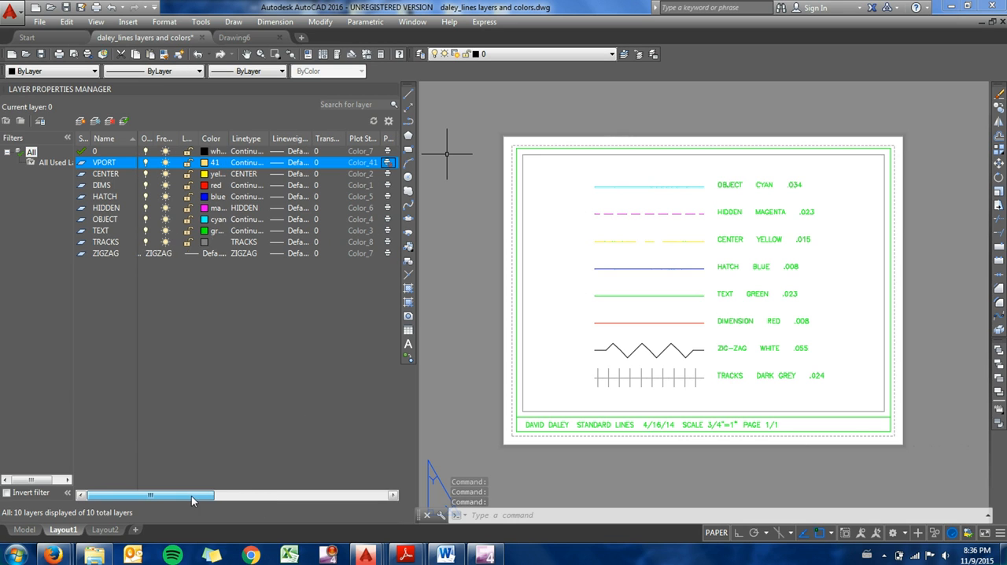
Step: Move the viewport border in Layout1 onto the VPORT layer and deselect it
click(523, 158)
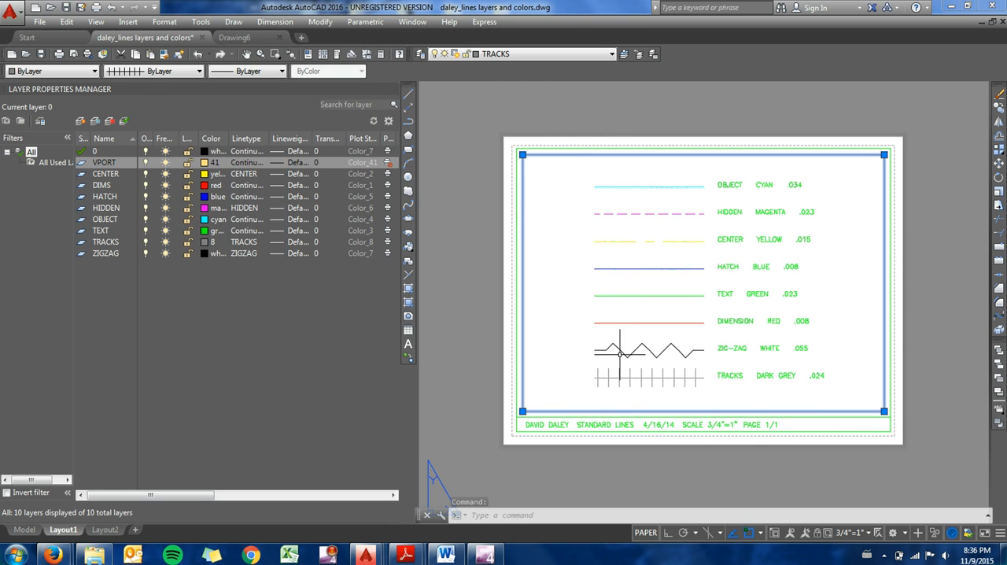
click(497, 54)
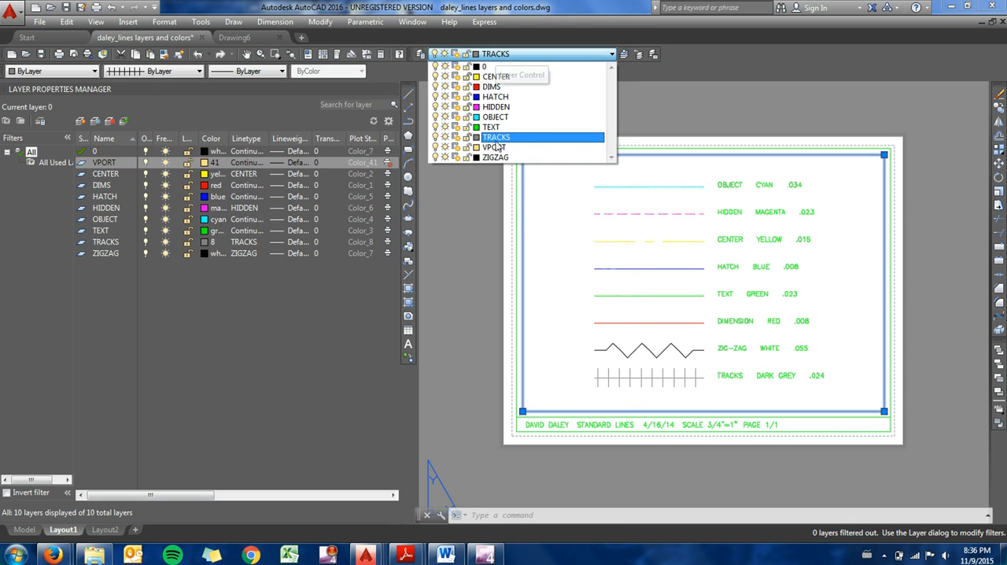
click(494, 147)
key(Escape)
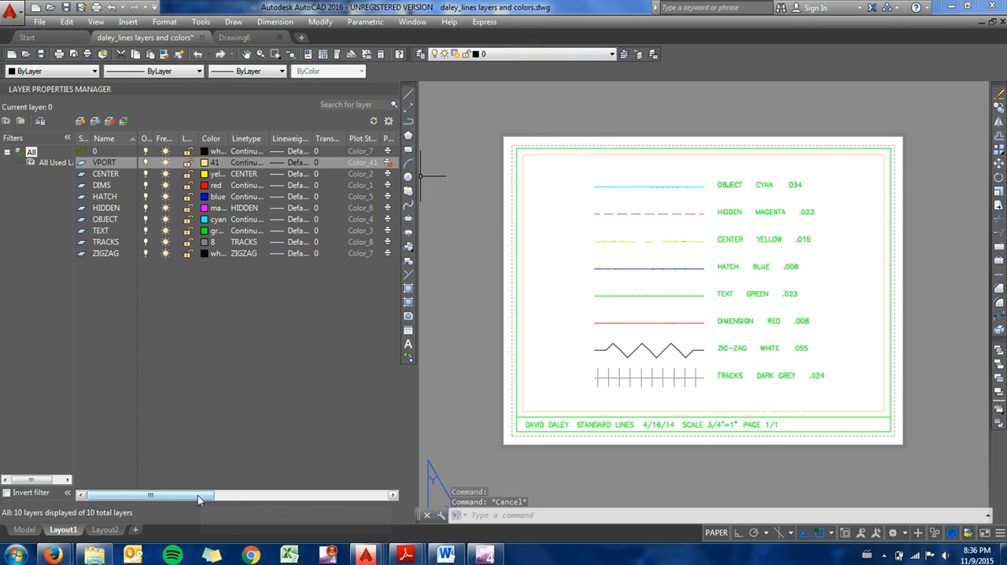
Step: Preview the Layout1 plot again on the Canon MG6300 series Printer without plotting, and close the layer manager
click(40, 22)
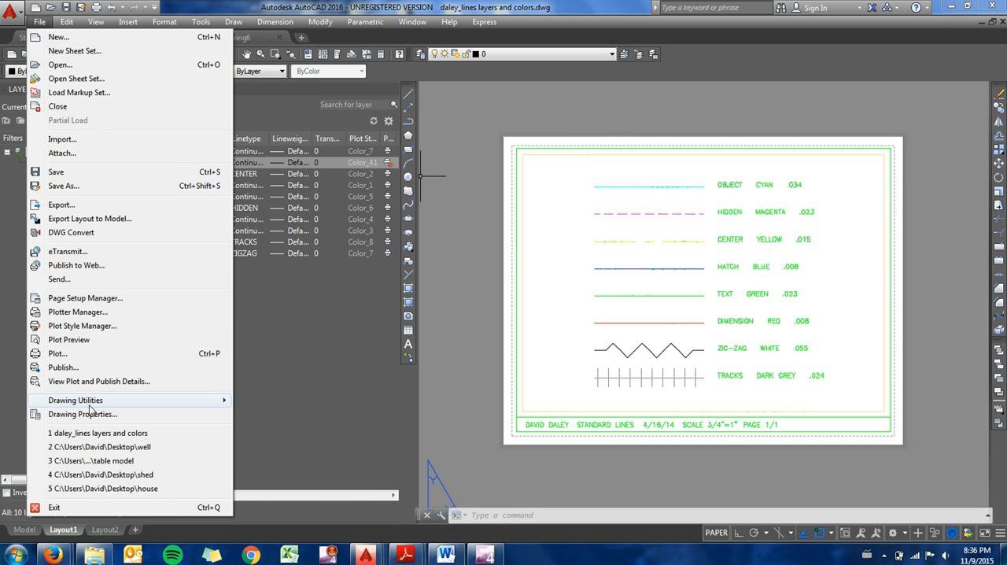
click(61, 353)
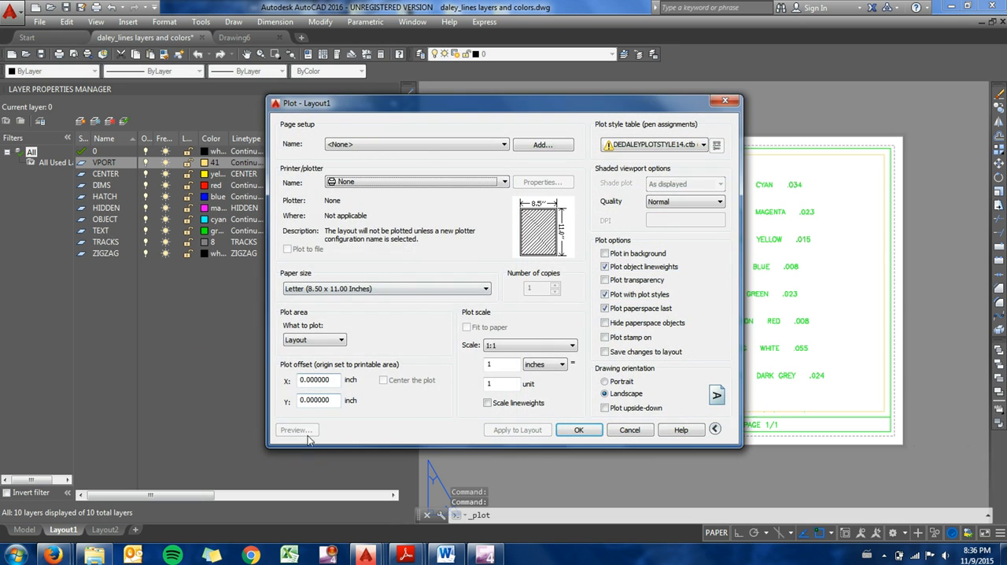
click(366, 183)
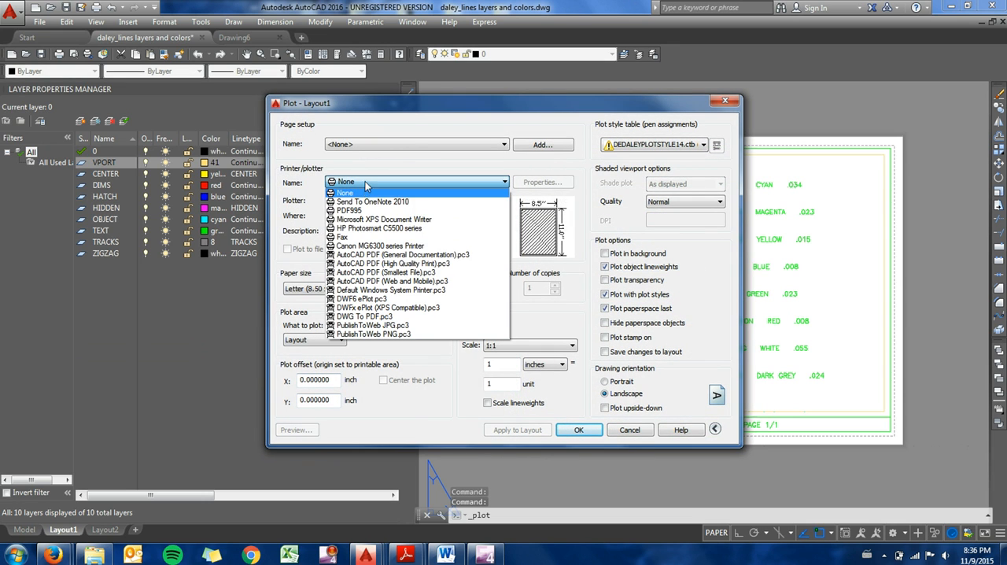
click(356, 241)
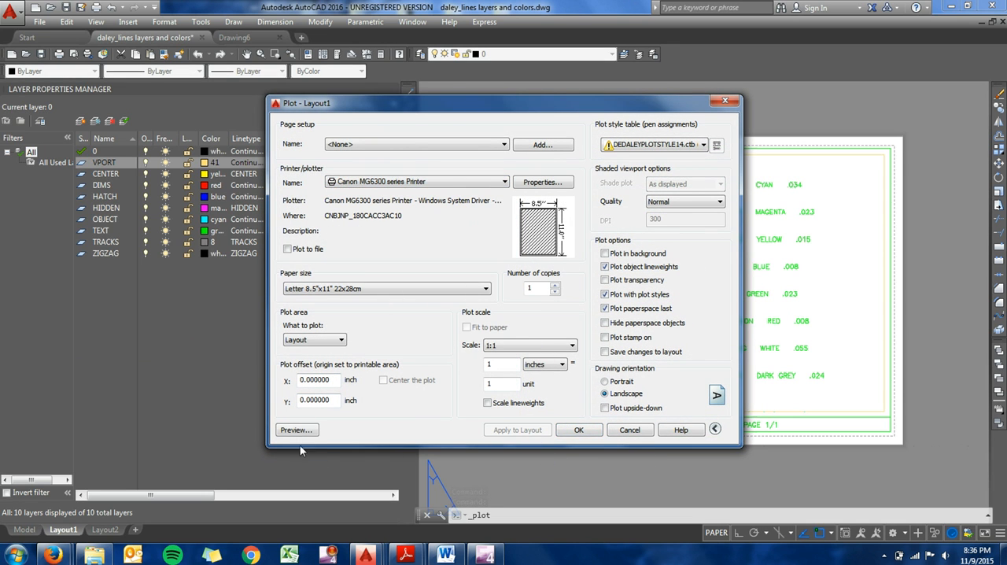
click(302, 433)
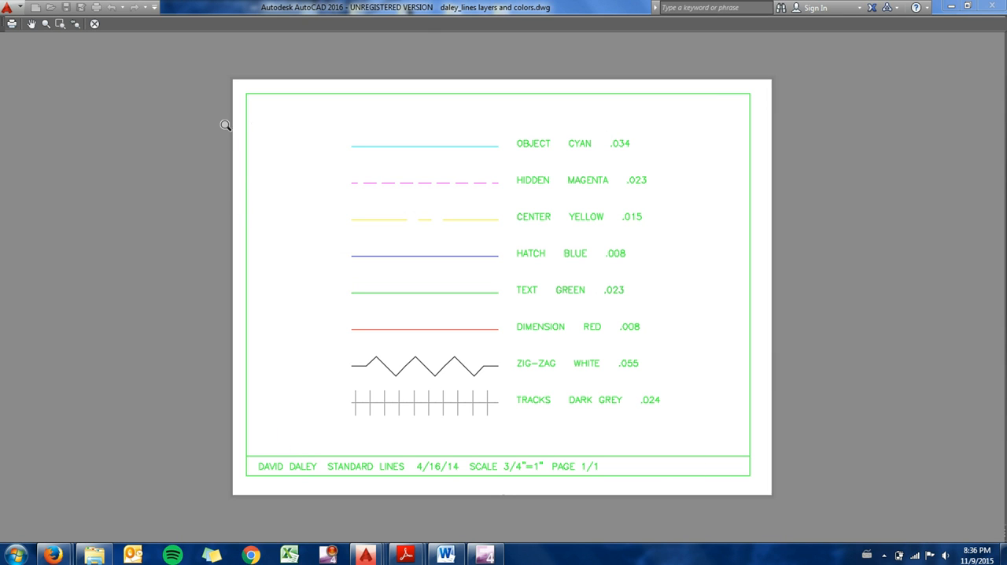
click(97, 26)
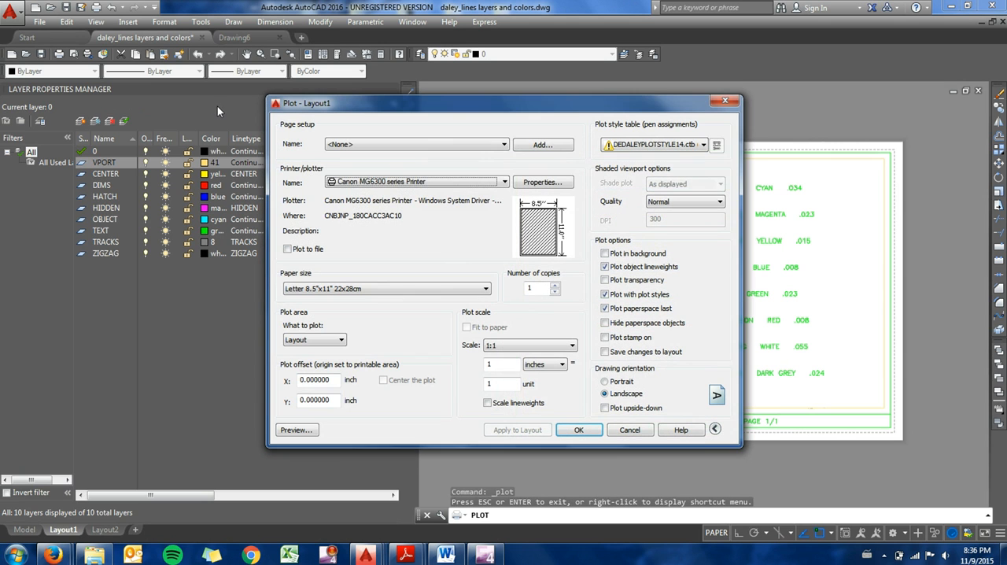
click(724, 101)
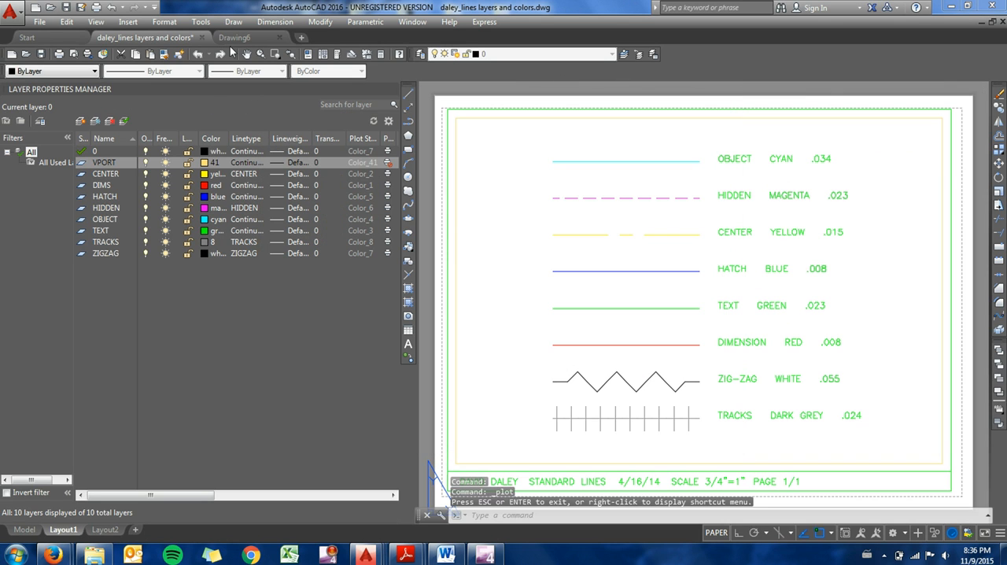
click(397, 90)
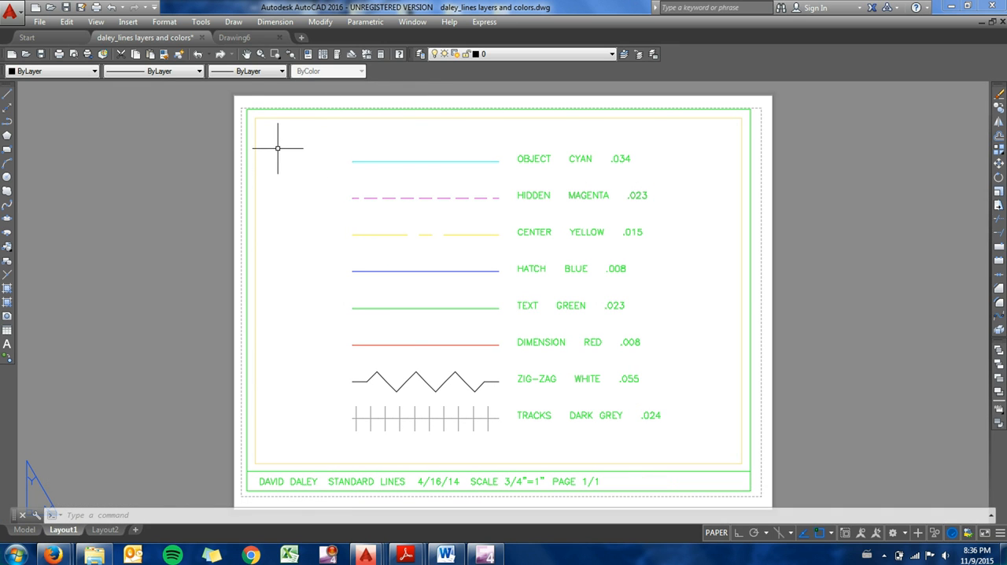
Step: Set the Plot Style Table Search Path under Printer Support File Path to the desktop folder Cabrillo - Fall 2015 and apply the options
click(201, 22)
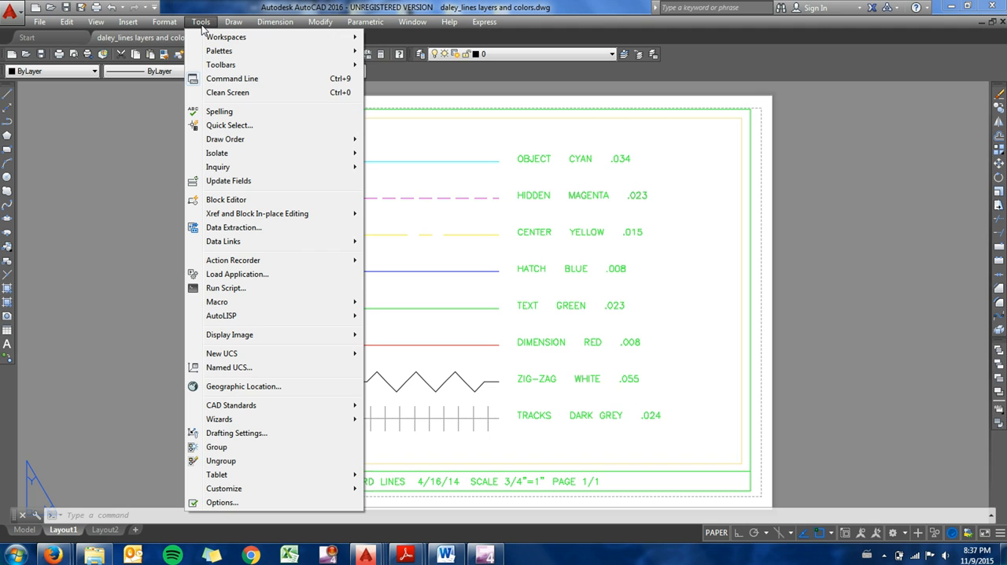
click(236, 503)
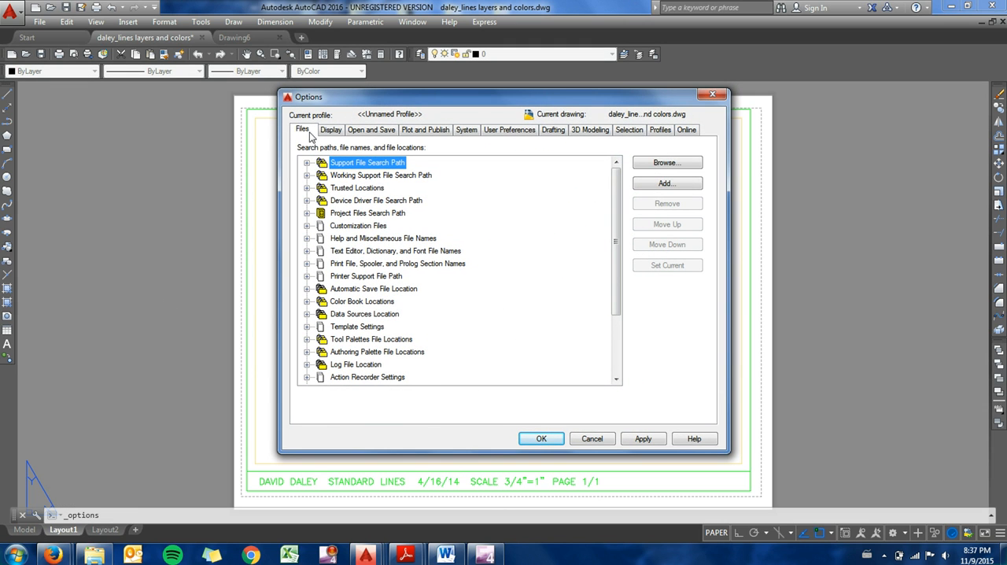
click(306, 276)
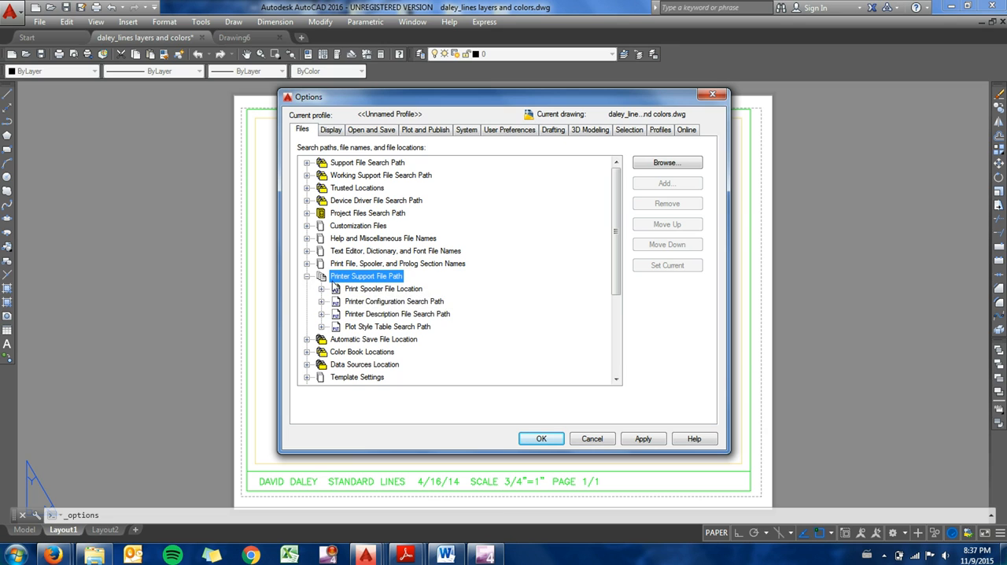
click(321, 326)
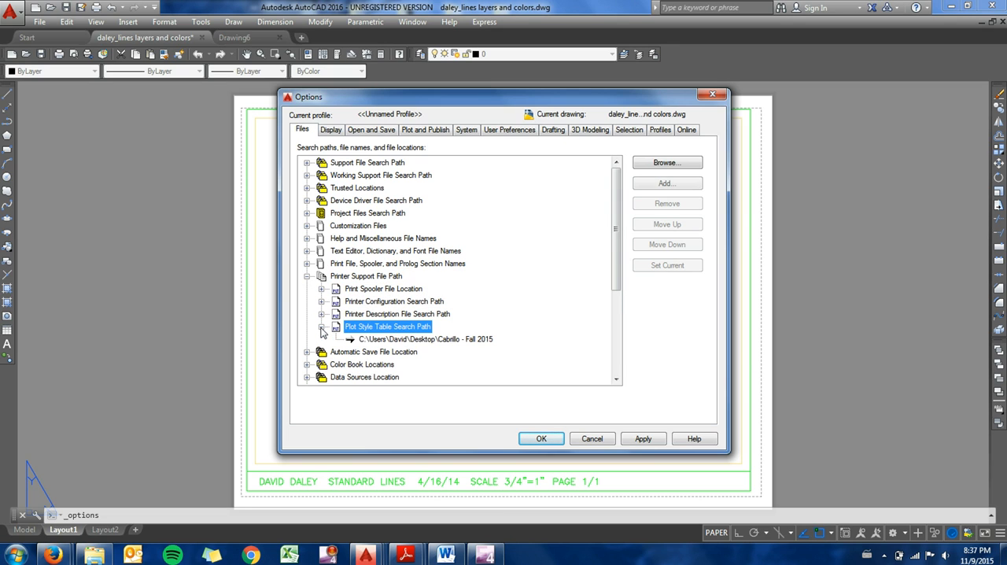
click(405, 341)
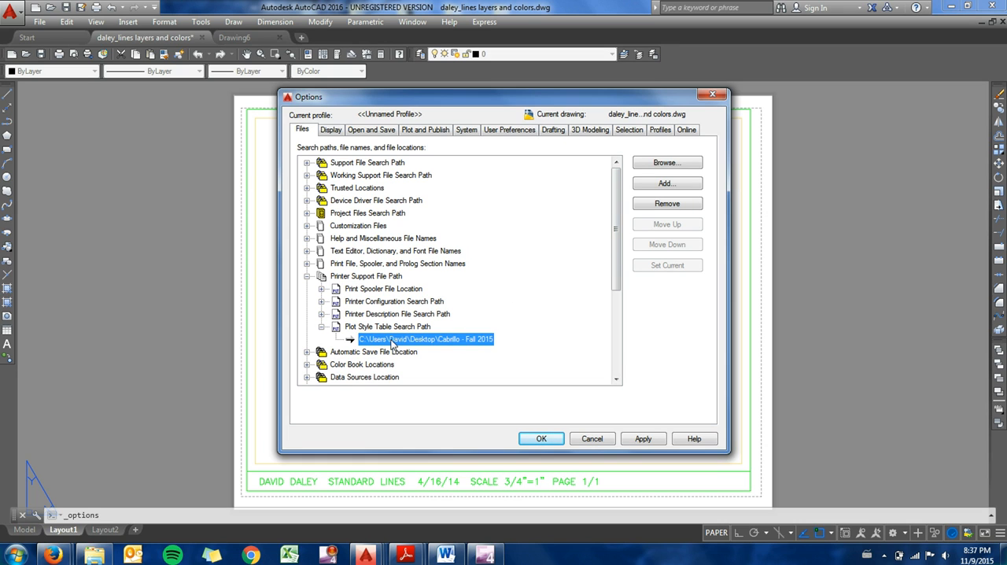
click(667, 163)
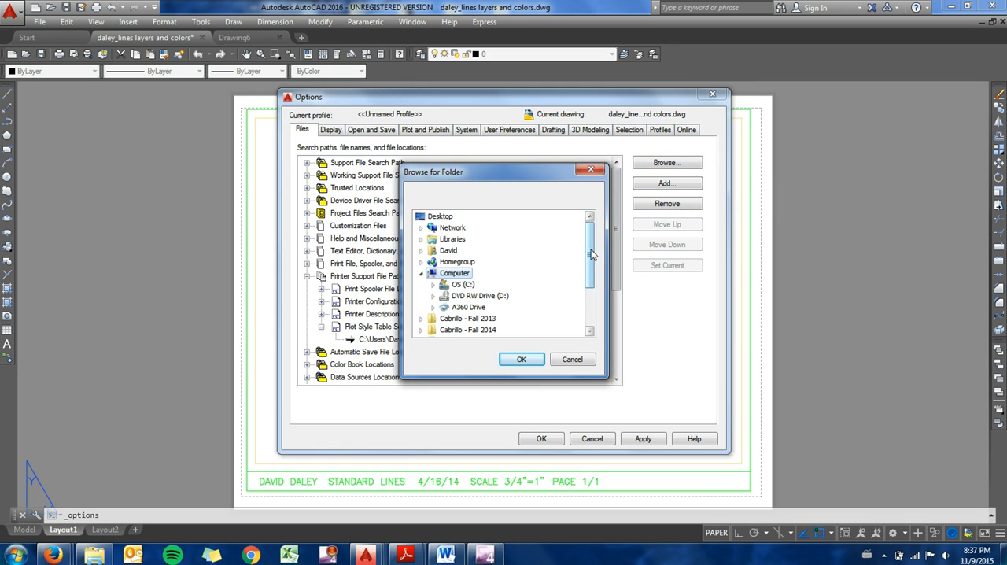
drag(592, 254, 586, 285)
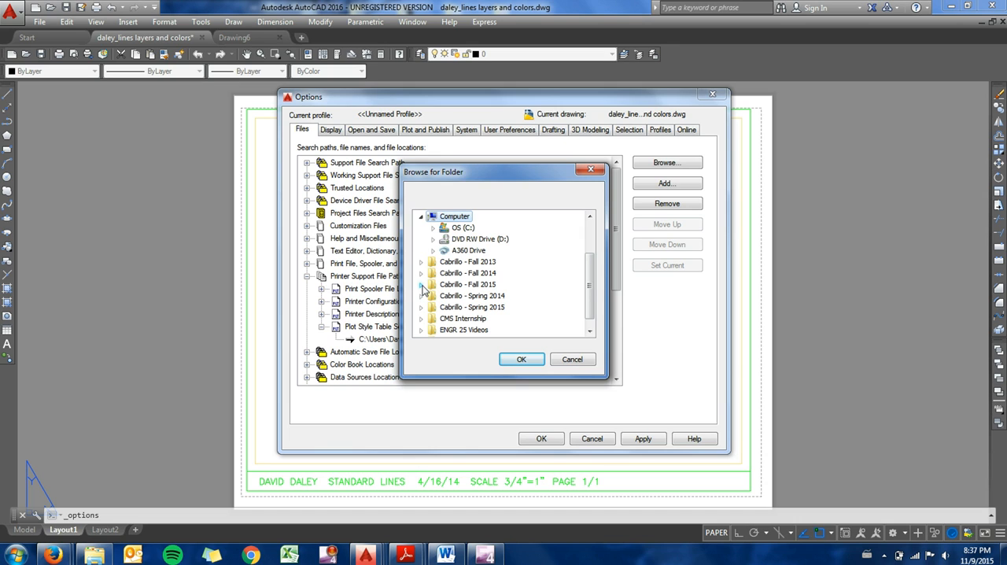
click(446, 286)
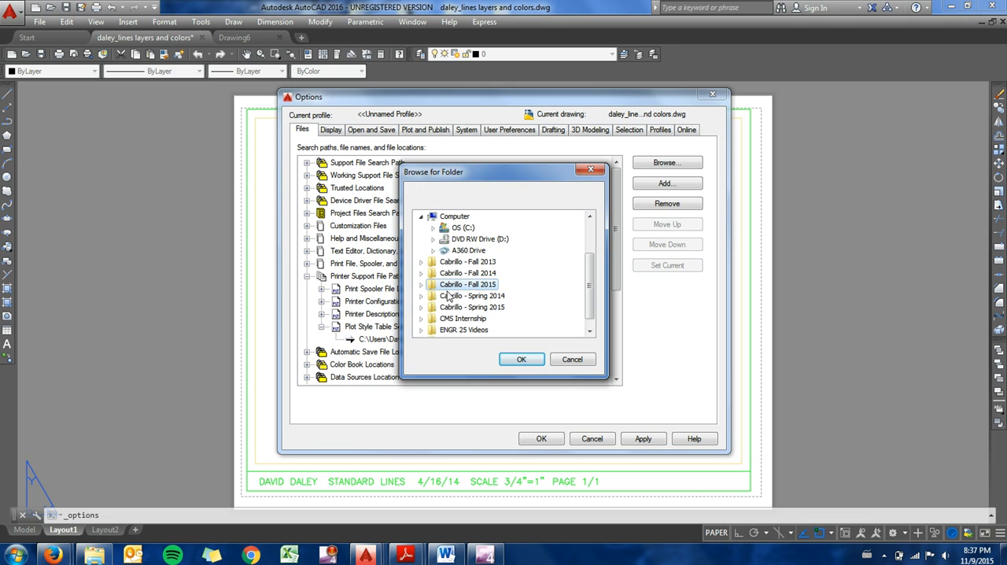
click(522, 360)
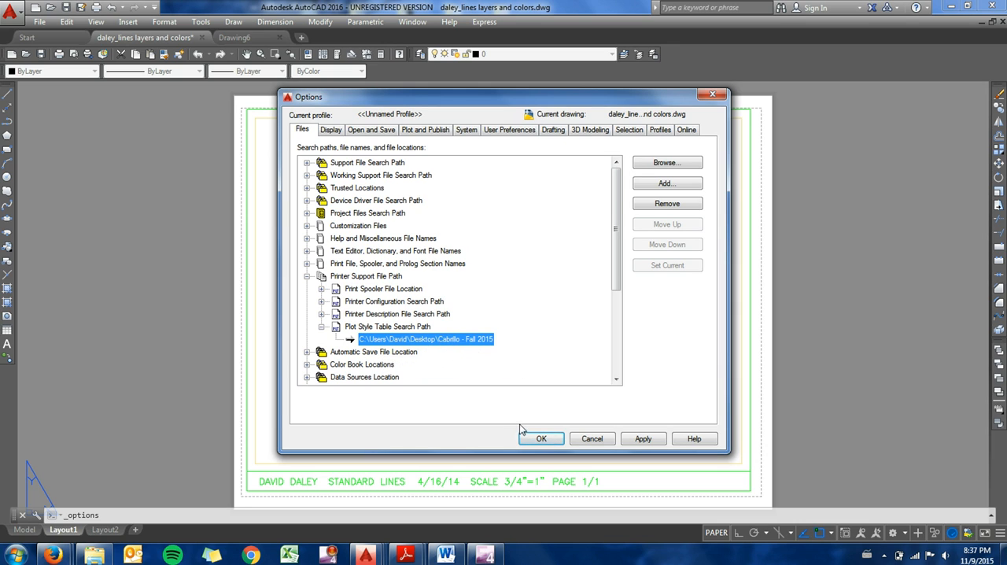
click(641, 439)
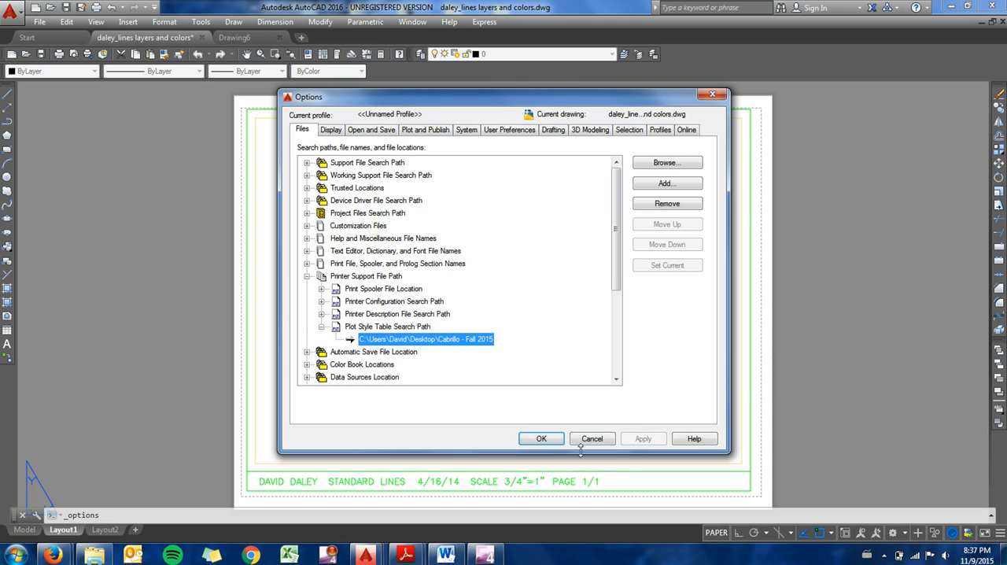
click(540, 442)
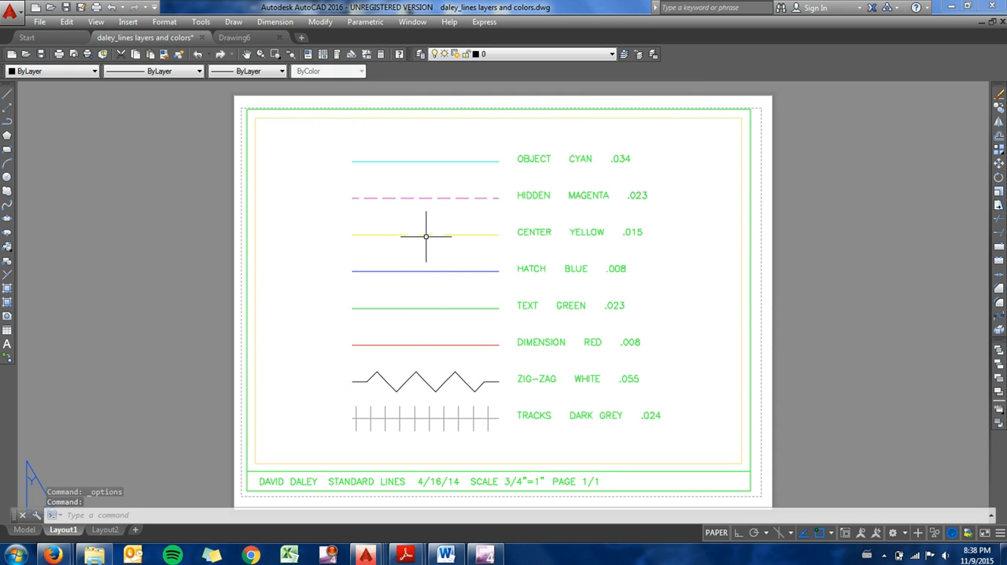
Step: Start a plot of Layout1 and assign daley_plotstyle.ctb as its plot style table
click(40, 21)
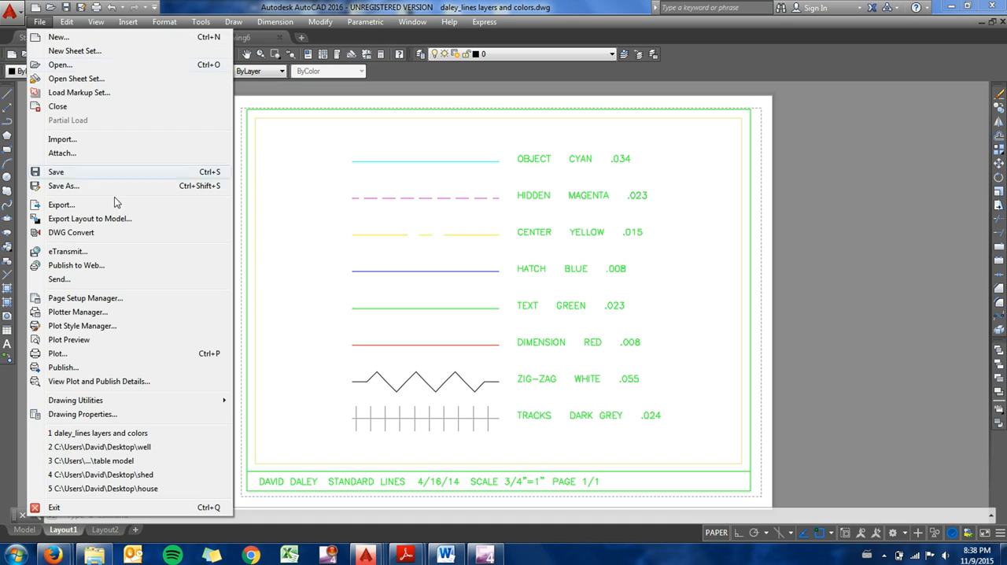
click(89, 353)
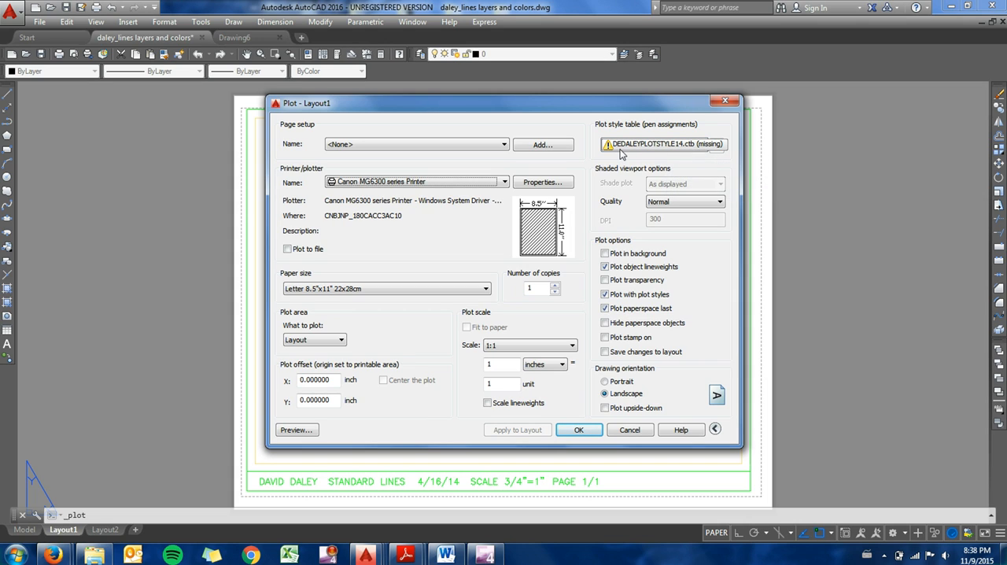
click(695, 148)
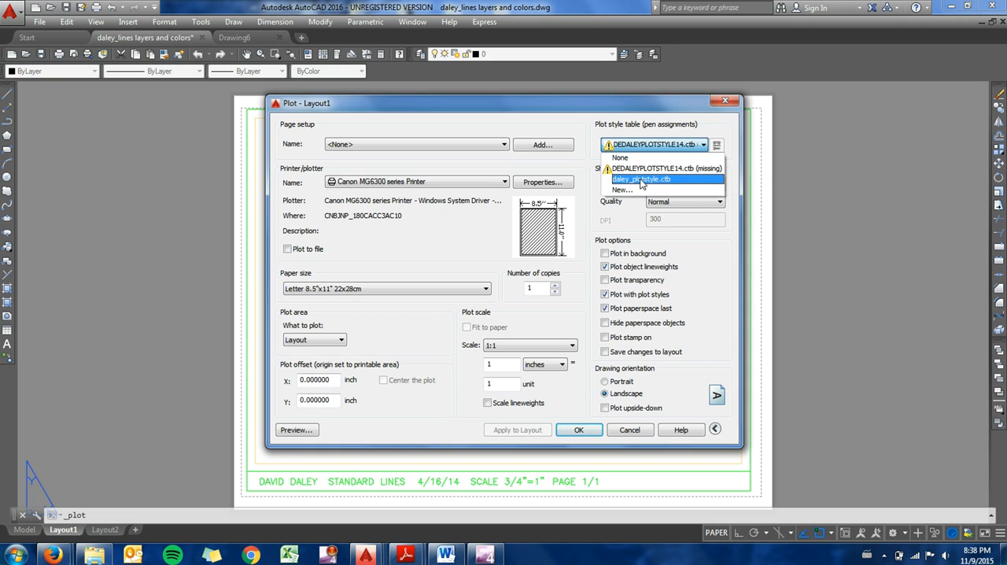
click(642, 179)
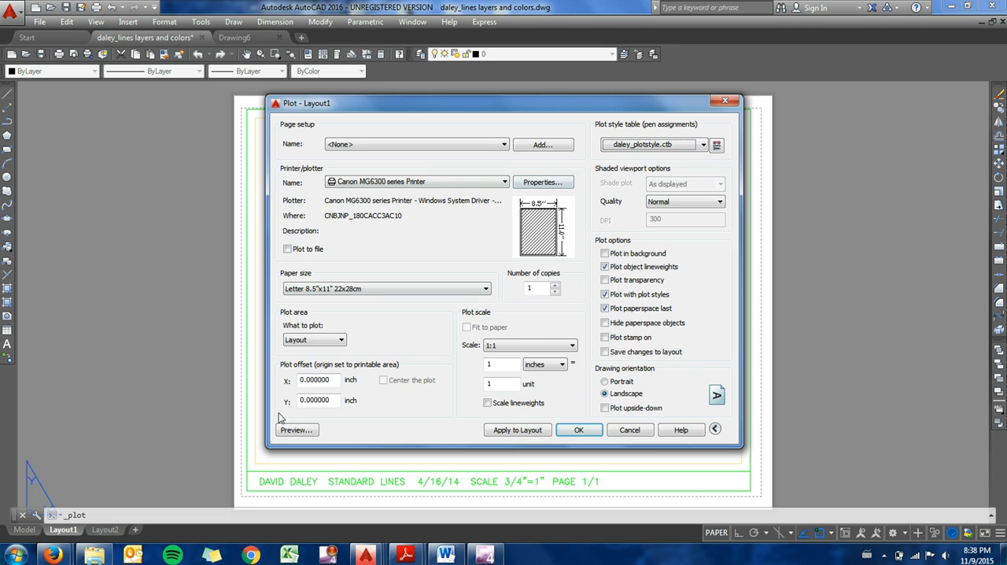